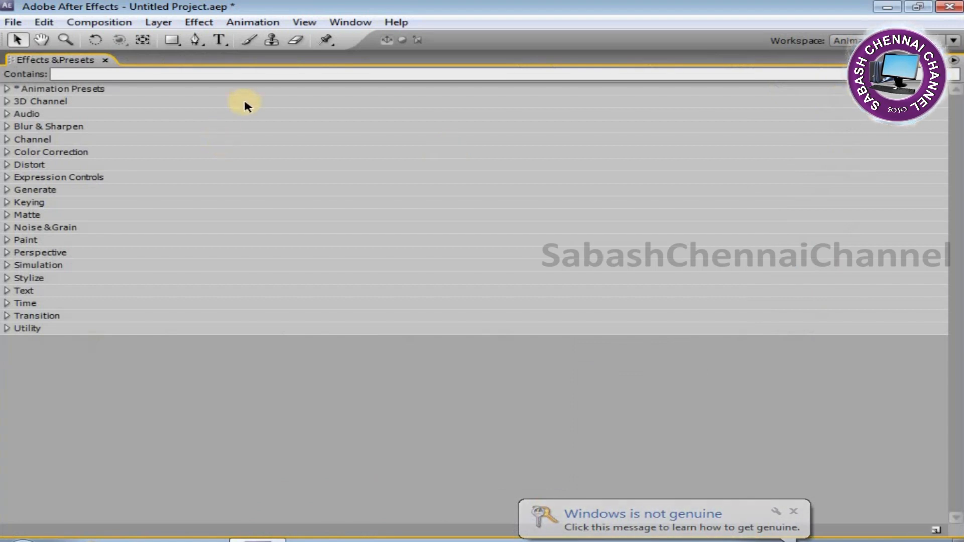
Search the effects for "radio", restore the full workspace layout and try to apply Radio Waves to the empty composition
left_click(273, 74)
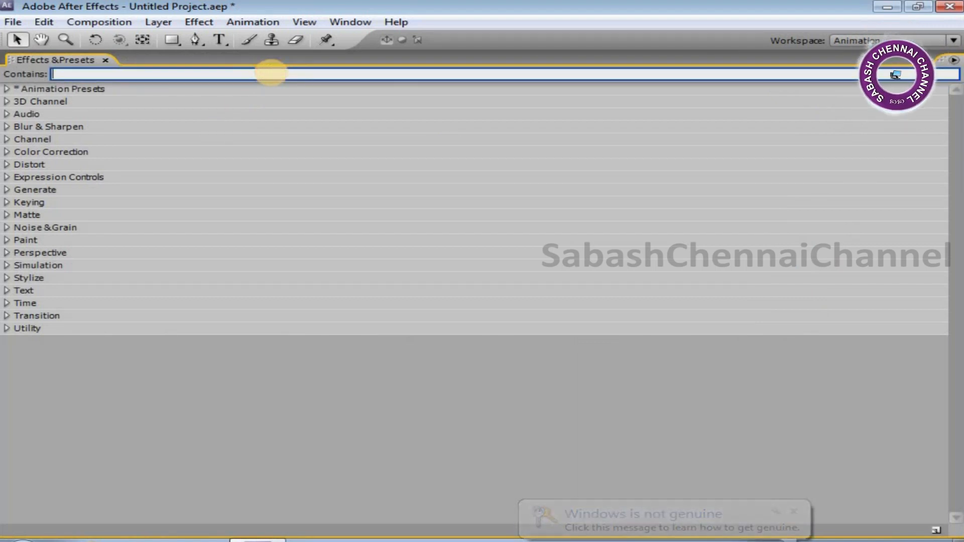
type("rad")
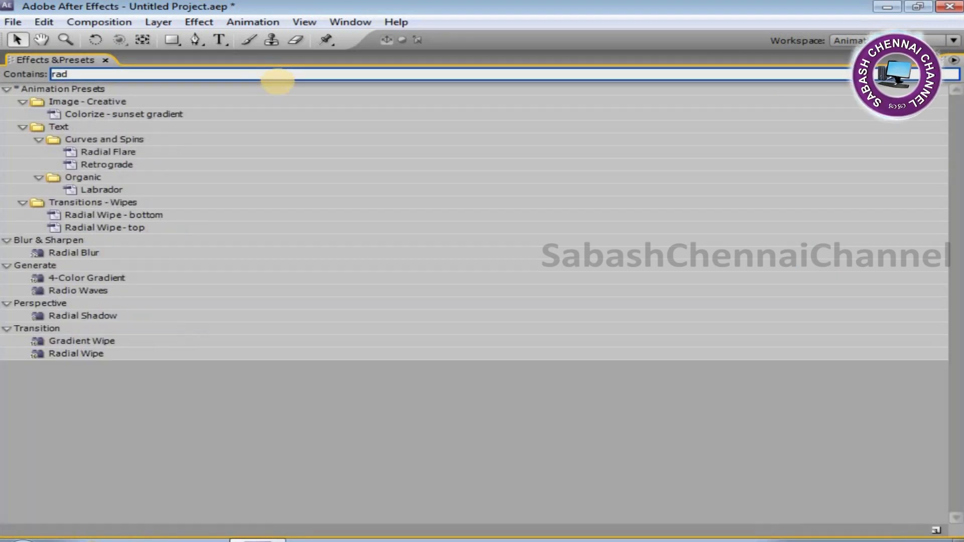
type("io")
left_click(93, 101)
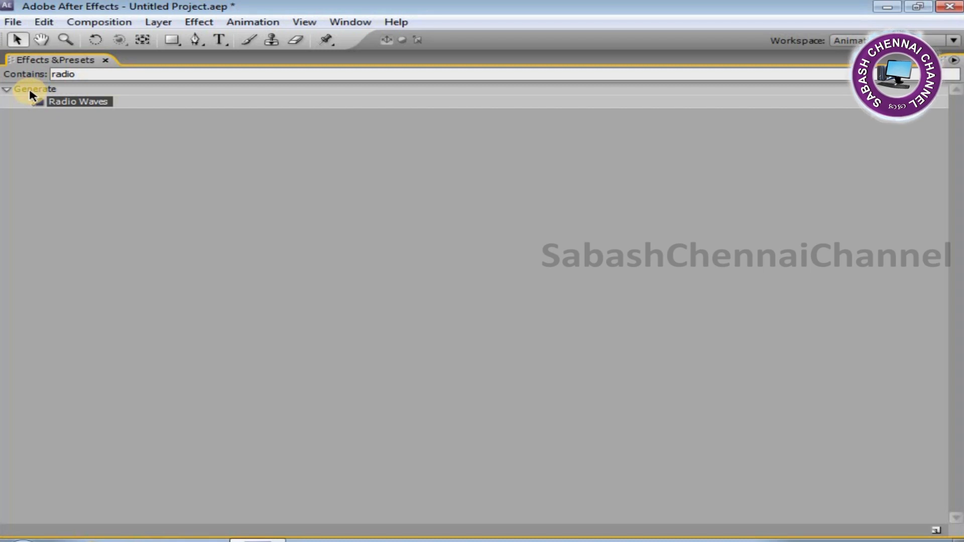
key("grave")
left_click_drag(807, 103, 559, 199)
Create a white 1920 x 1080 pixel solid layer in Comp 1
right_click(114, 417)
mouse_move(161, 426)
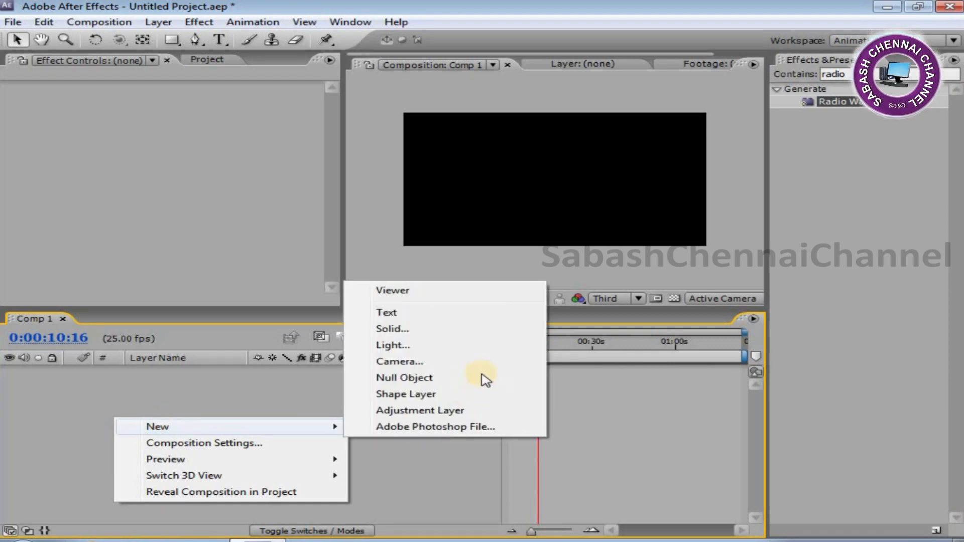
left_click(431, 329)
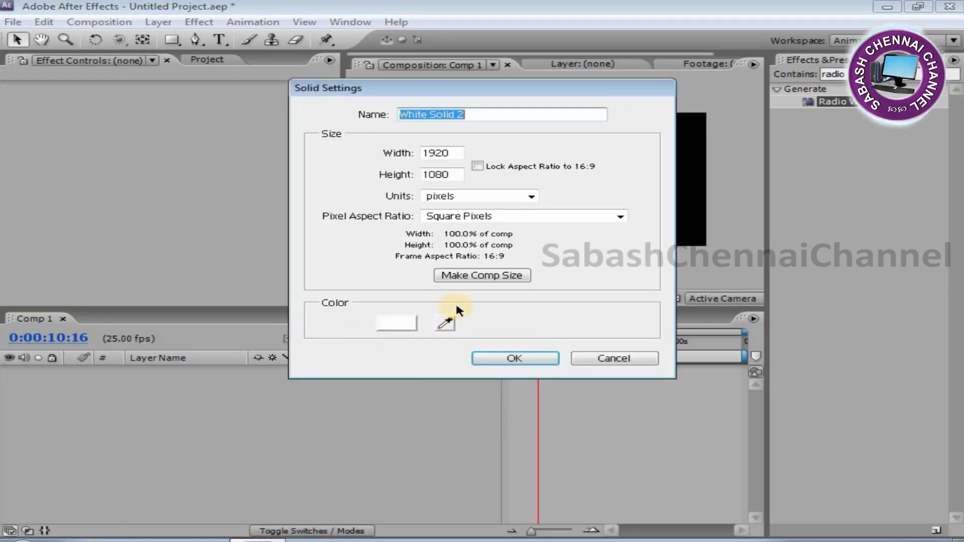
left_click(495, 357)
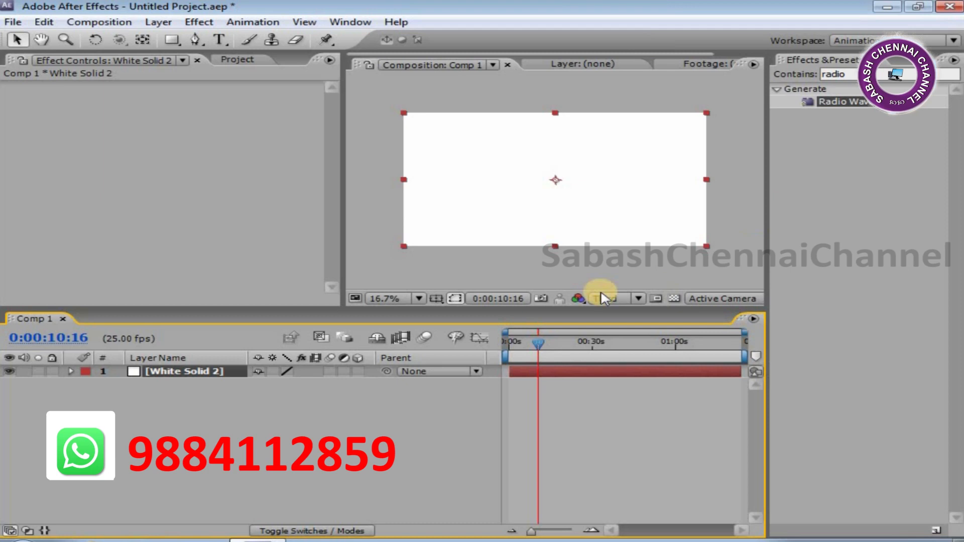
Apply the Radio Waves effect to the white solid and show the composition's transparency grid
left_click_drag(801, 101, 591, 178)
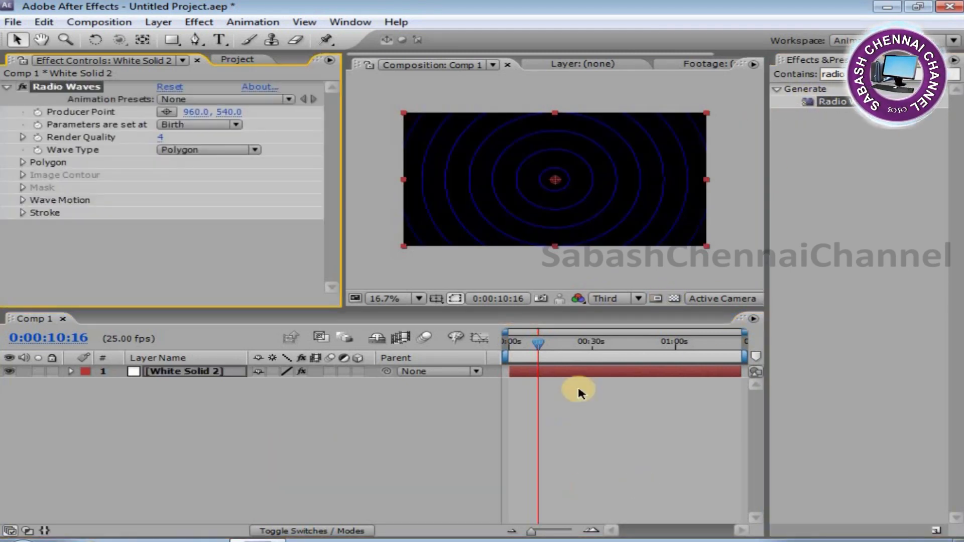
left_click(674, 299)
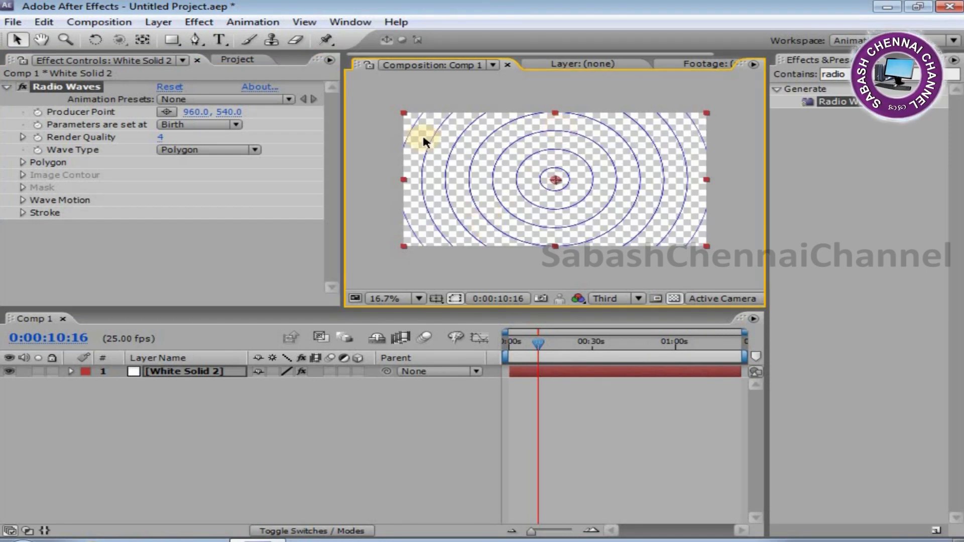
Set the Radio Waves animation preset to Starburst Spin
left_click(276, 100)
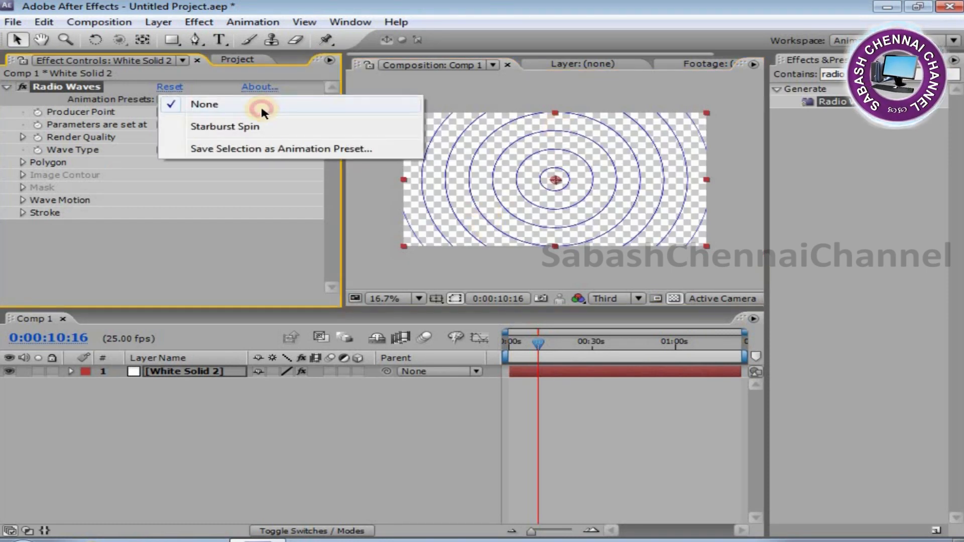
left_click(260, 105)
left_click(276, 96)
left_click(265, 128)
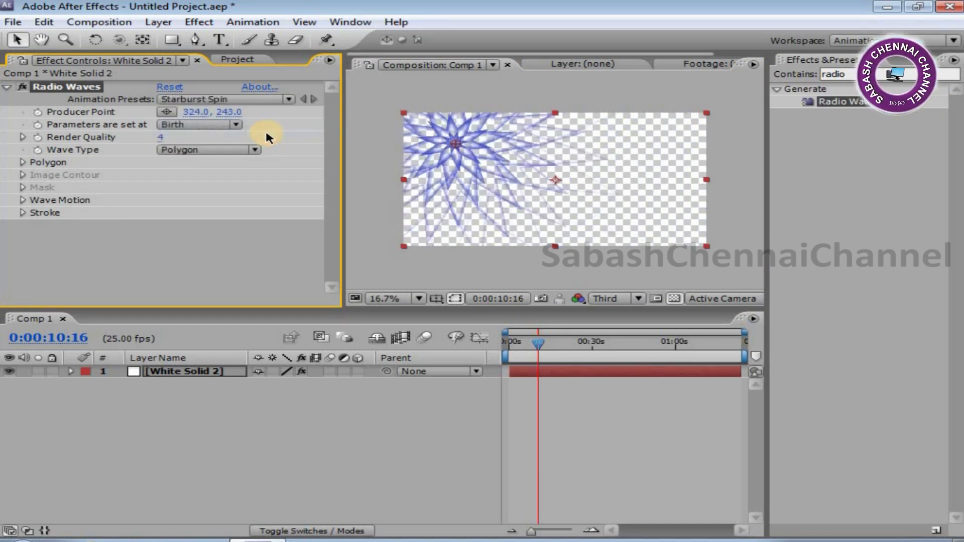
Place the Radio Waves producer point near the composition's centre at 936, 492 and preview the animation from the start
left_click(168, 111)
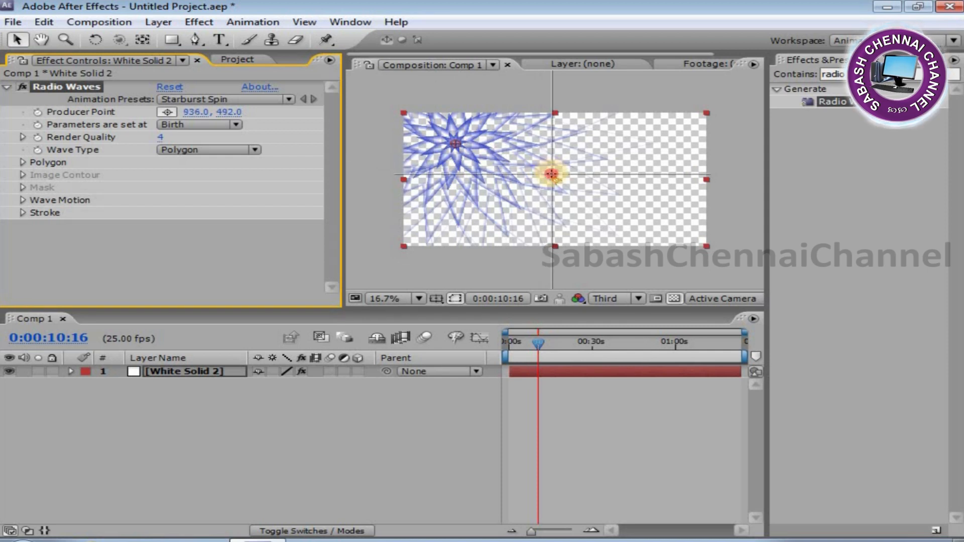
left_click(551, 175)
left_click_drag(542, 352, 509, 348)
key("space")
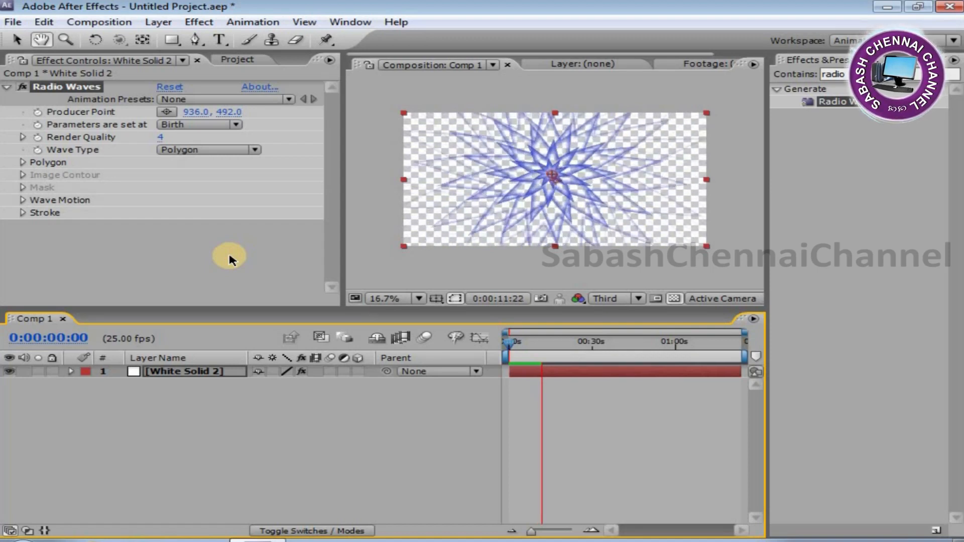
Set the Radio Waves parameters to be evaluated at Each Frame and preview the animation from the start
left_click(236, 118)
left_click(237, 124)
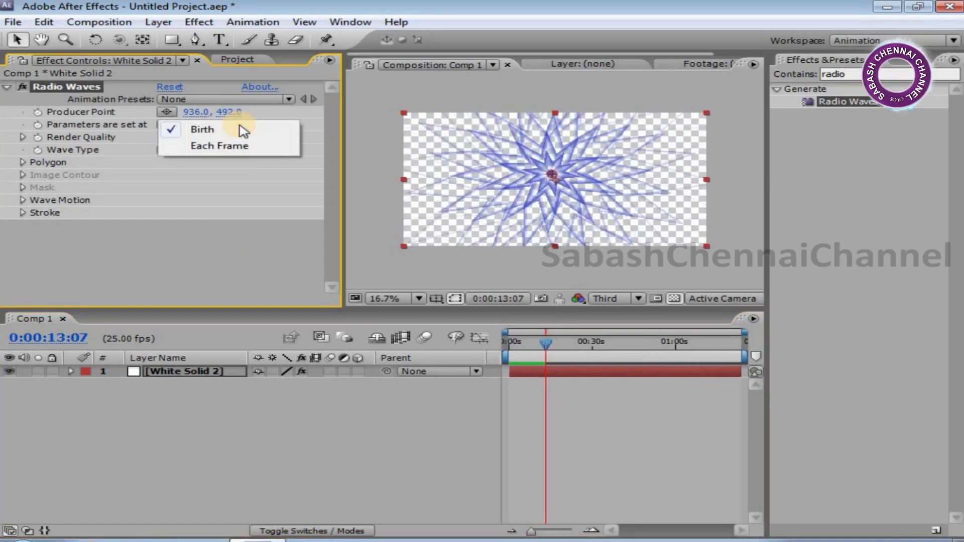
left_click(233, 146)
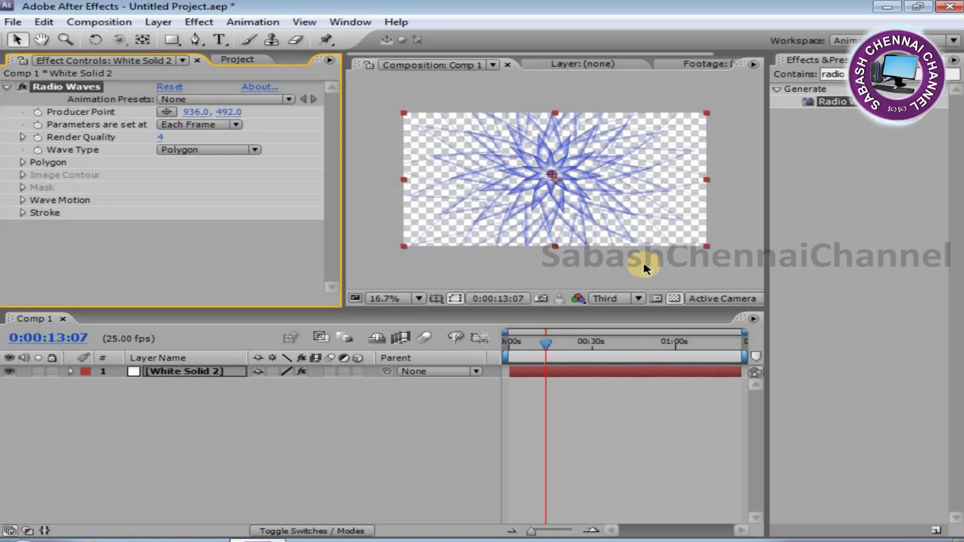
left_click_drag(539, 341, 509, 343)
key("space")
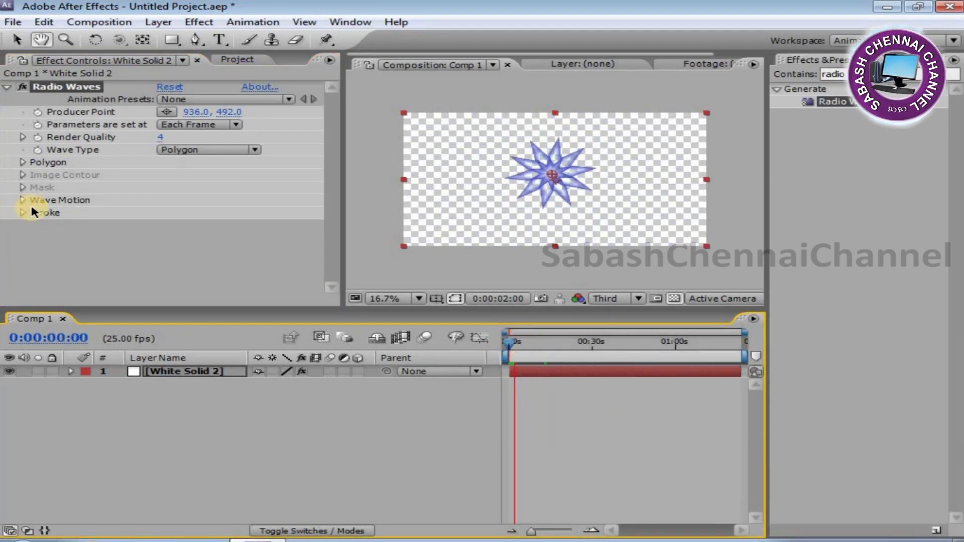
Set the Radio Waves parameters to be evaluated at Birth and set Render Quality to 12
left_click(221, 122)
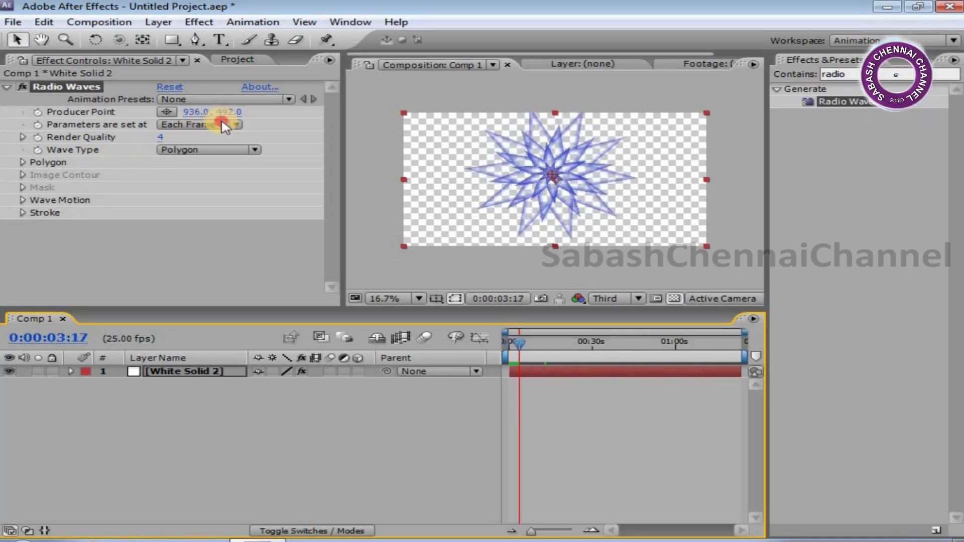
left_click(203, 110)
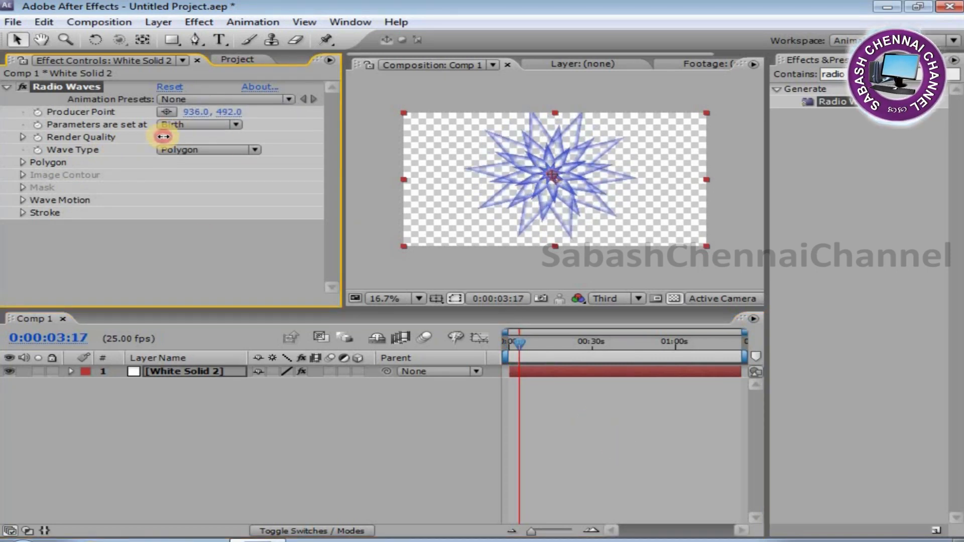
left_click(229, 153)
Set the wave polygon to 20 sides with a curve size of 0.470 and a curvyness of 0.620
left_click(10, 158)
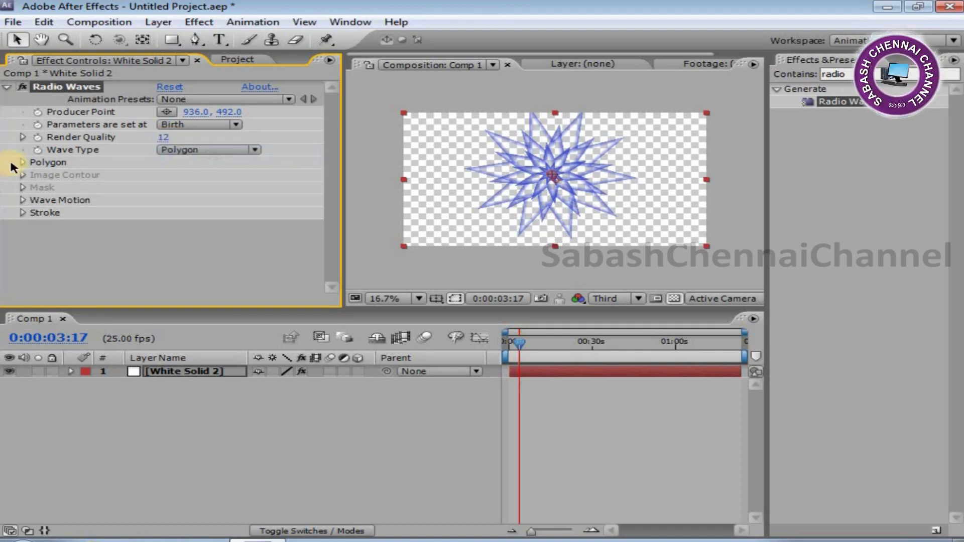
left_click(22, 159)
left_click_drag(171, 175, 219, 201)
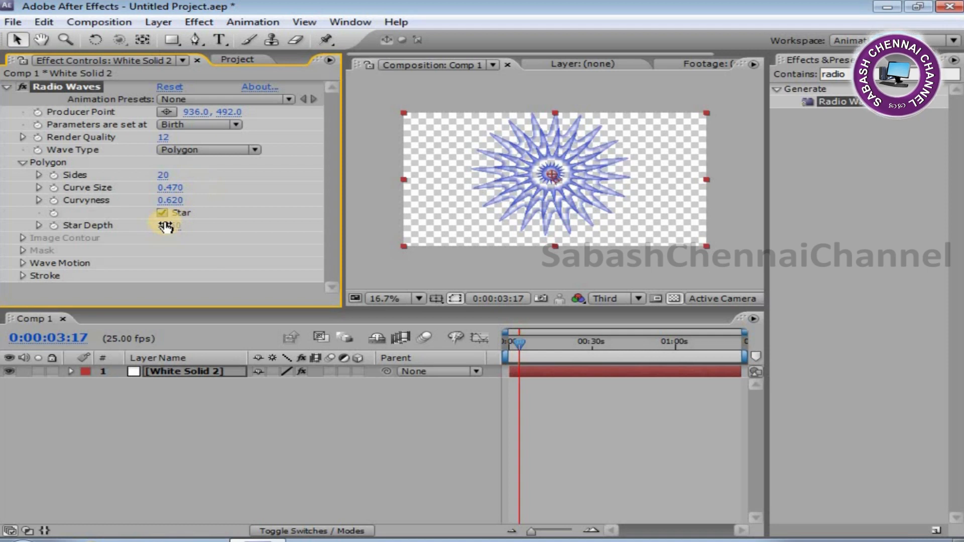
Toggle the polygon's Star option off and on again, and set the star depth to -0.54
left_click(162, 213)
left_click(162, 213)
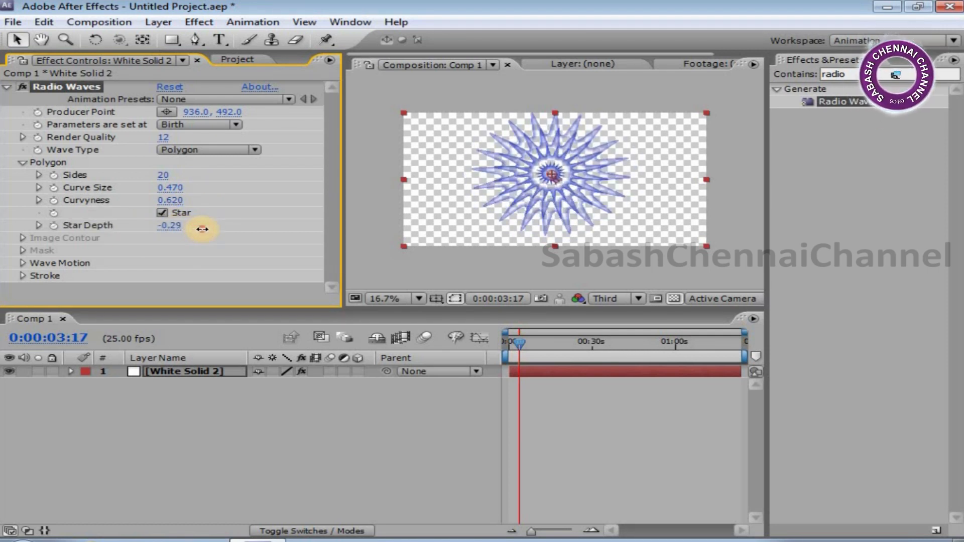
left_click_drag(164, 228, 163, 229)
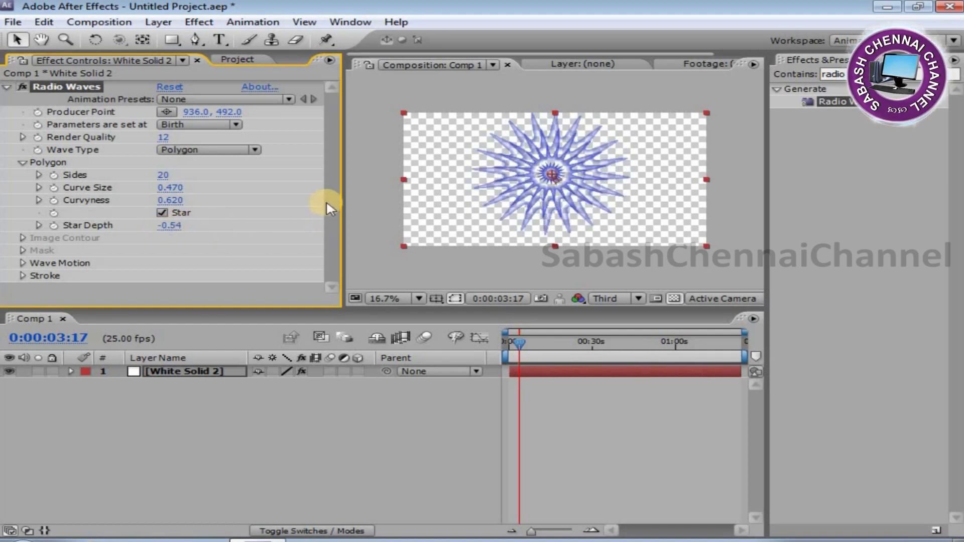
Set the wave motion's frequency to 1.30, expansion to 7.00 and direction to 98°
left_click(22, 263)
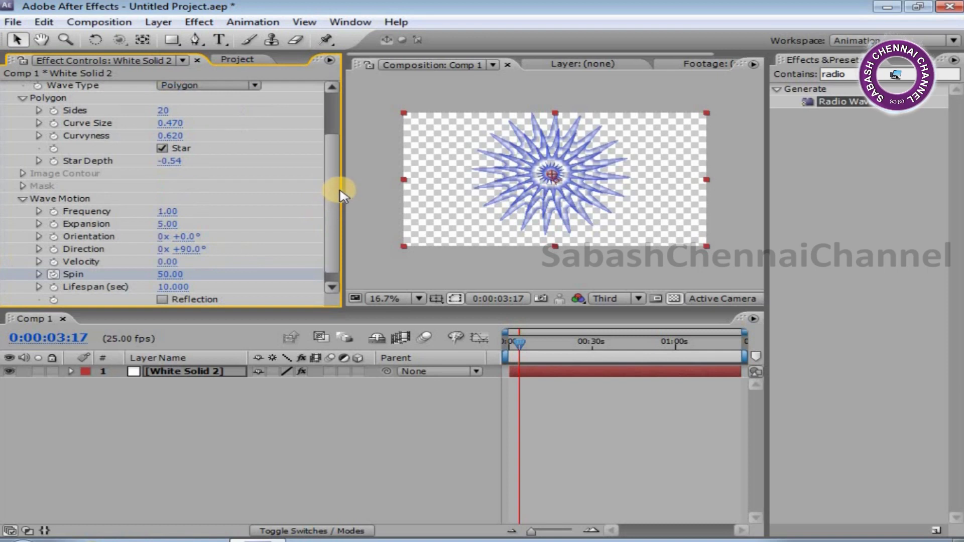
scroll(328, 179, "down", 1)
left_click_drag(168, 199, 184, 212)
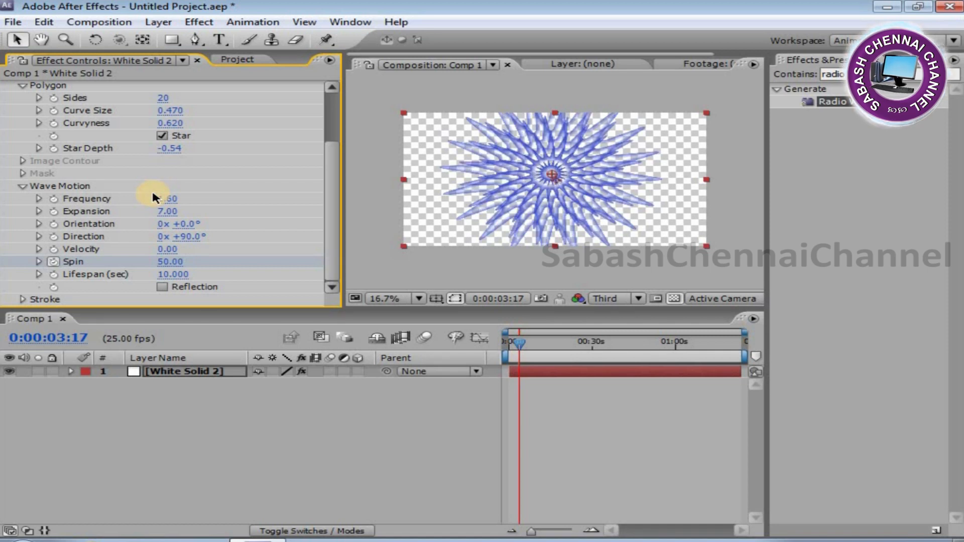
left_click_drag(160, 202, 176, 200)
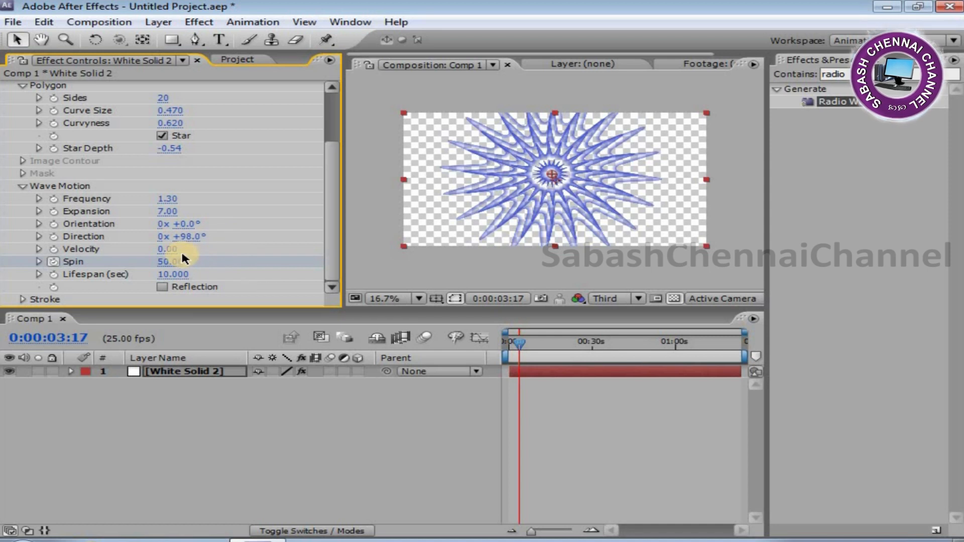
Set the wave motion's velocity to 19.00 and lifespan to 13.810 seconds
left_click_drag(183, 247, 184, 246)
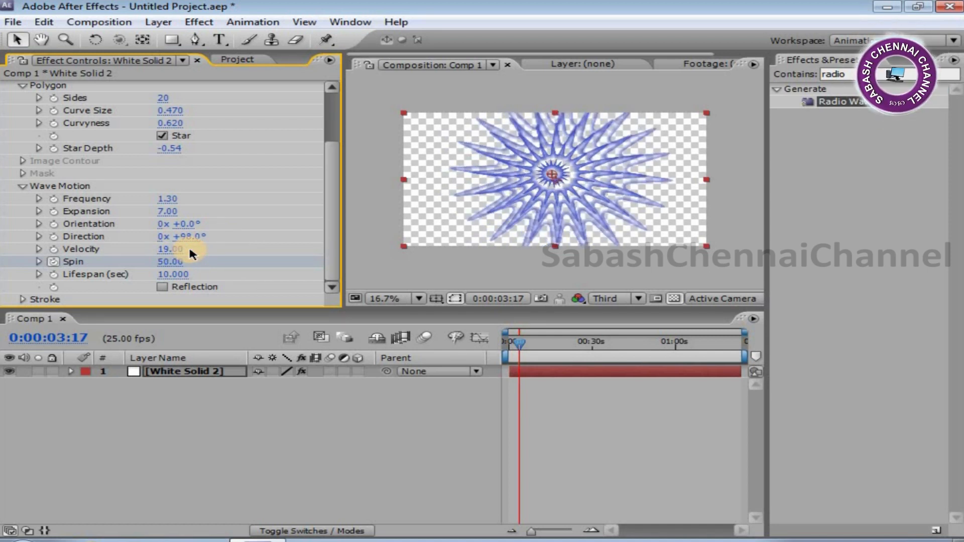
left_click_drag(180, 272, 193, 274)
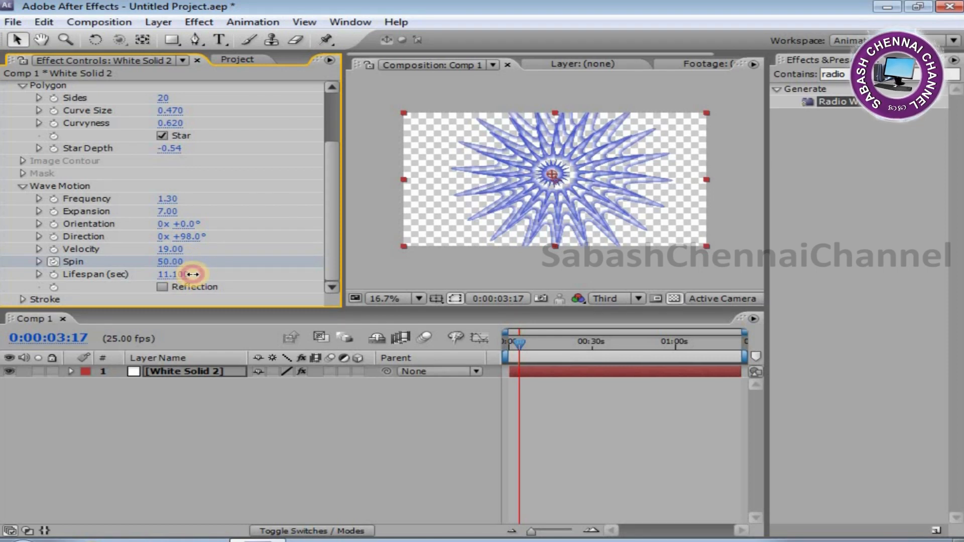
left_click(40, 271)
scroll(332, 206, "down", 1)
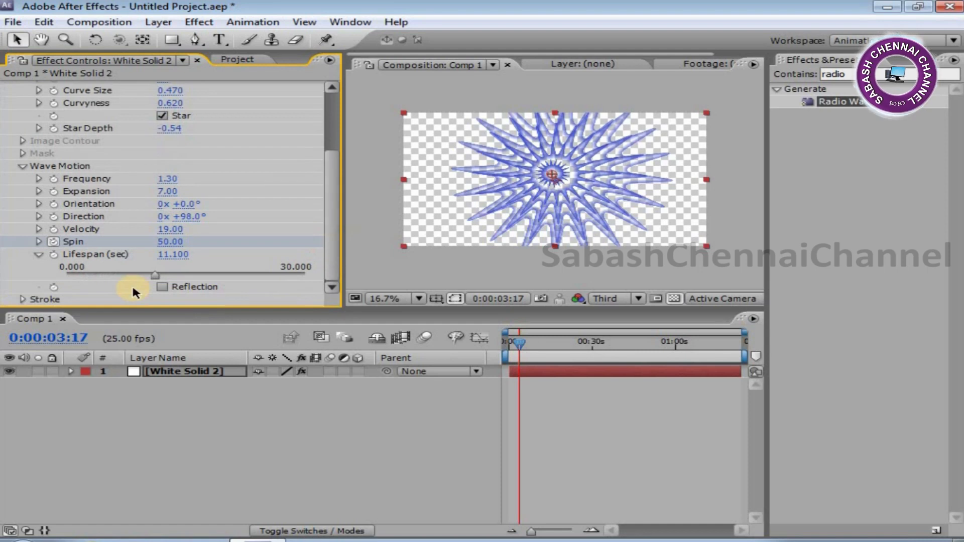
left_click(177, 277)
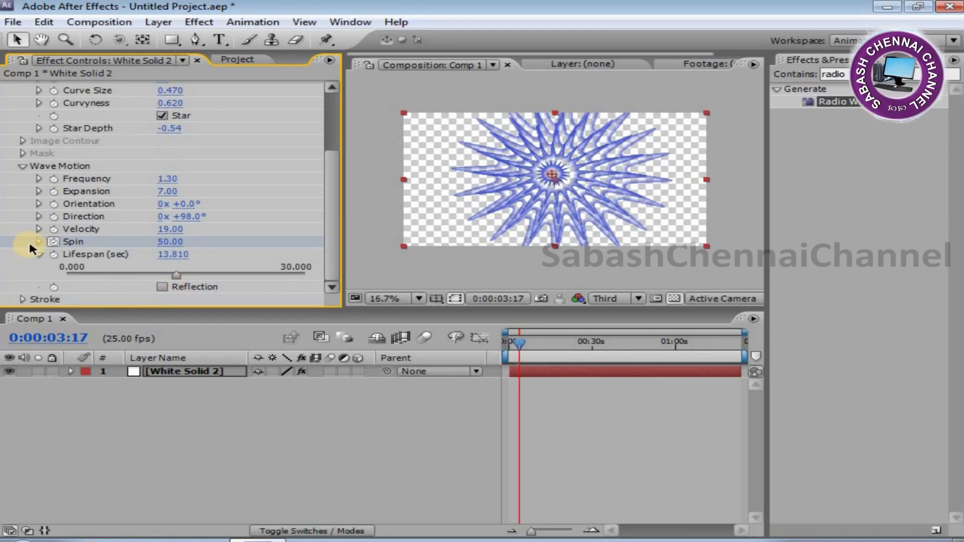
left_click(39, 255)
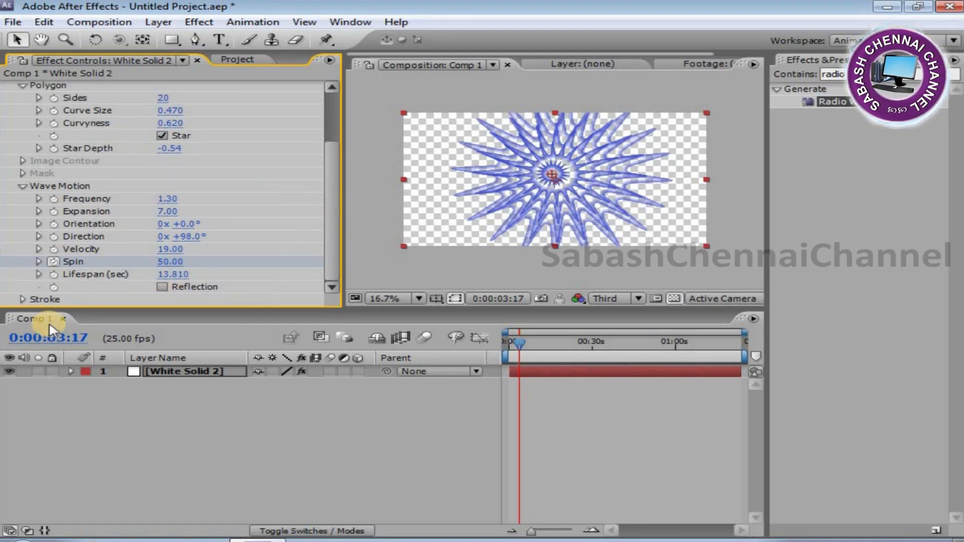
Try the Sawtooth Out stroke profile, and settle on the Triangle profile for the waves
left_click(30, 300)
scroll(332, 217, "down", 3)
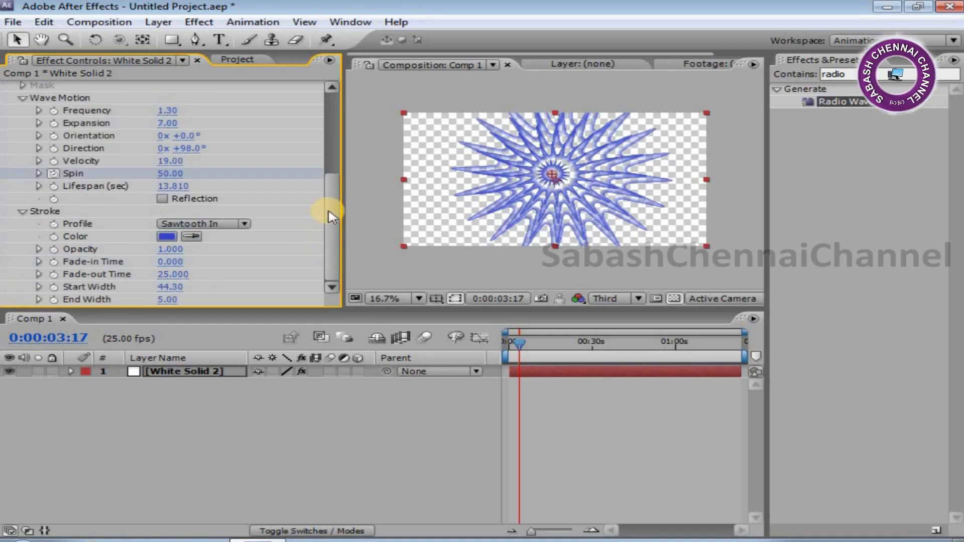
left_click(241, 224)
left_click(243, 210)
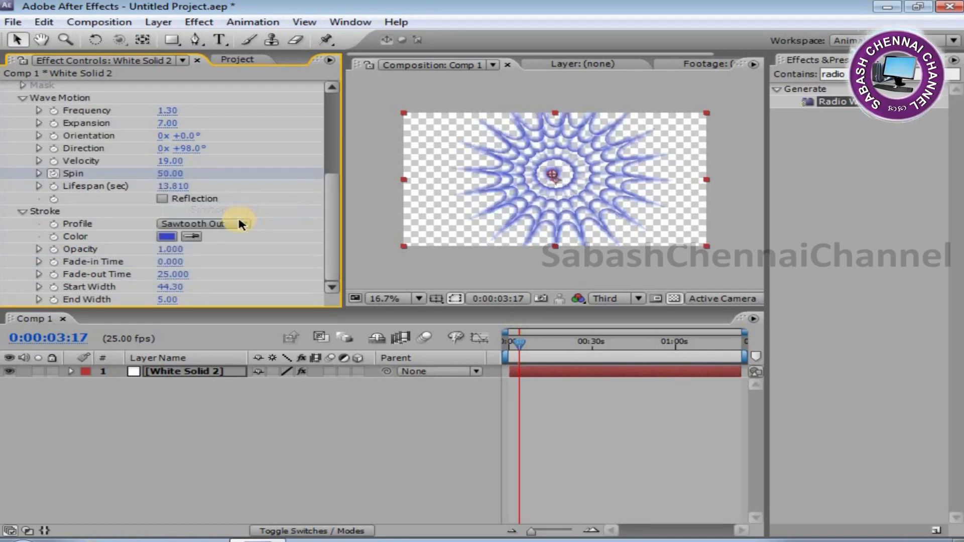
left_click(243, 223)
left_click(243, 211)
Change the wave stroke color to golden yellow, FFCC00
left_click(169, 238)
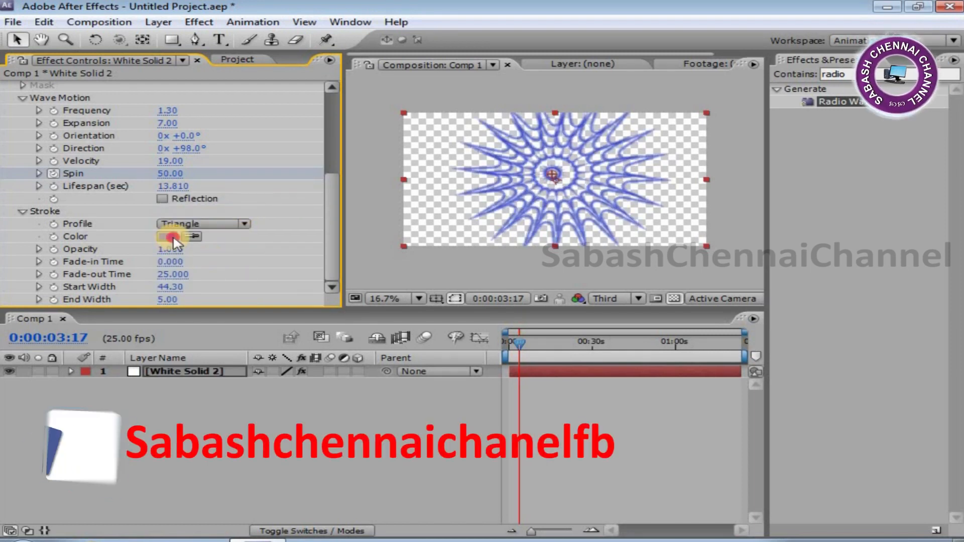
left_click(582, 476)
left_click(529, 338)
left_click(559, 313)
left_click(746, 316)
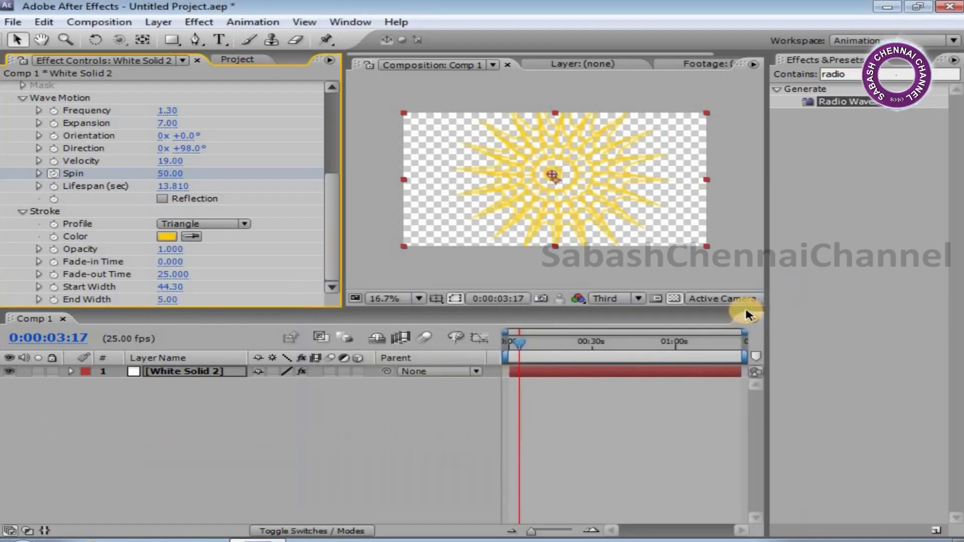
Change the wave stroke color from golden yellow to a pure blue
left_click(170, 237)
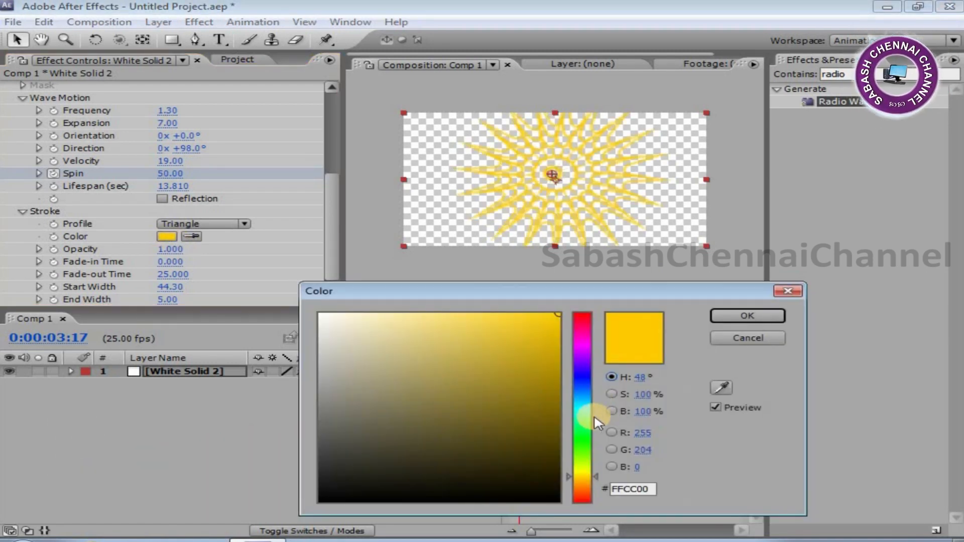
left_click(582, 397)
left_click(557, 319)
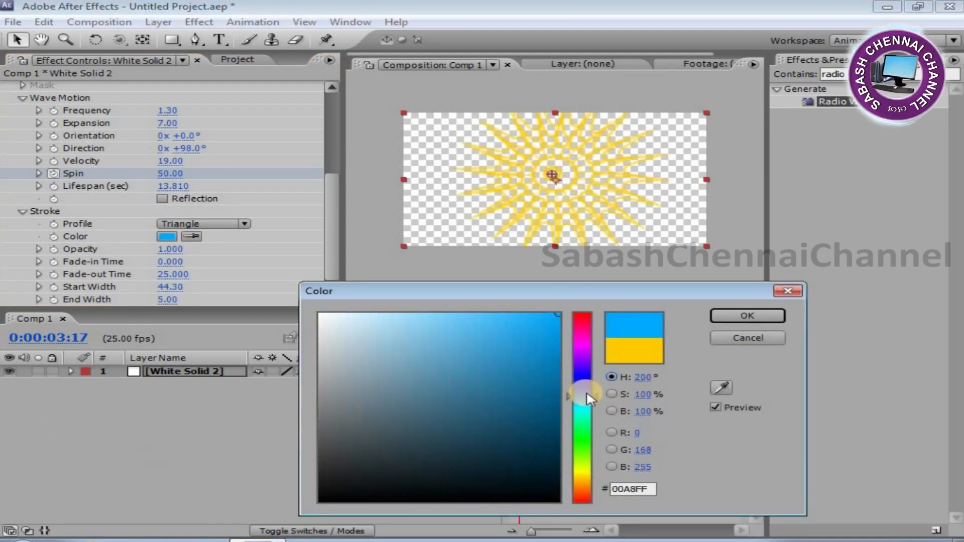
left_click(588, 376)
left_click(754, 317)
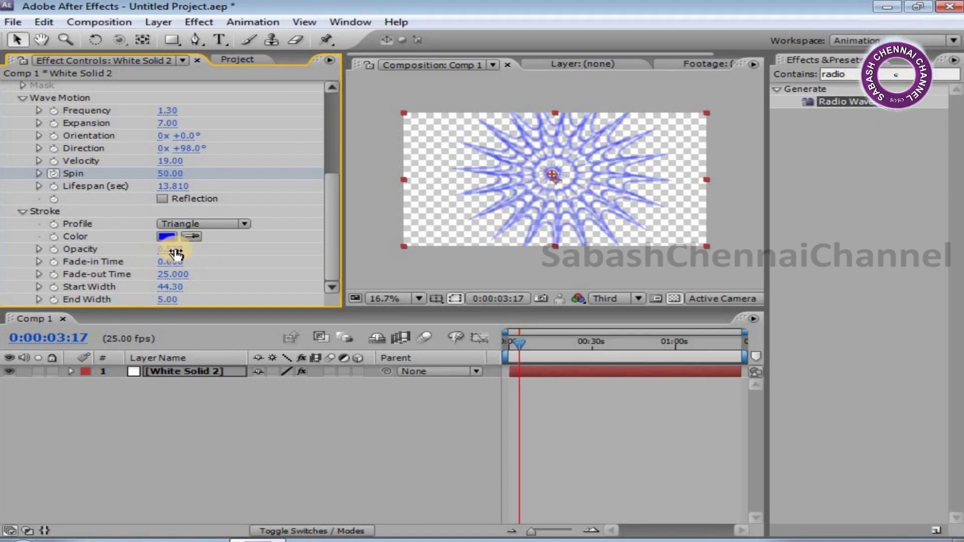
Set the stroke's fade-in time to 2.200, fade-out time to 26.600, start width to 45.90 and end width to 6.90
left_click_drag(176, 251, 286, 253)
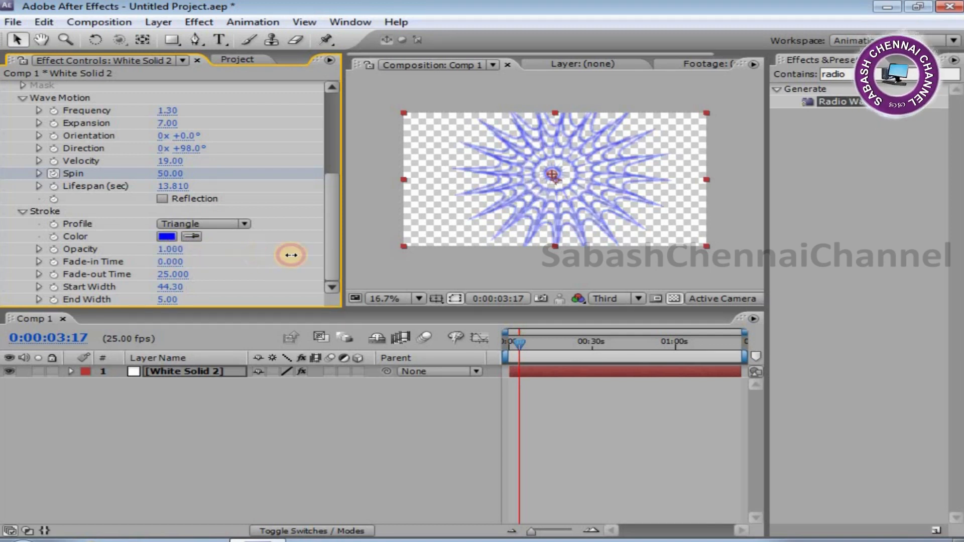
left_click_drag(159, 261, 190, 262)
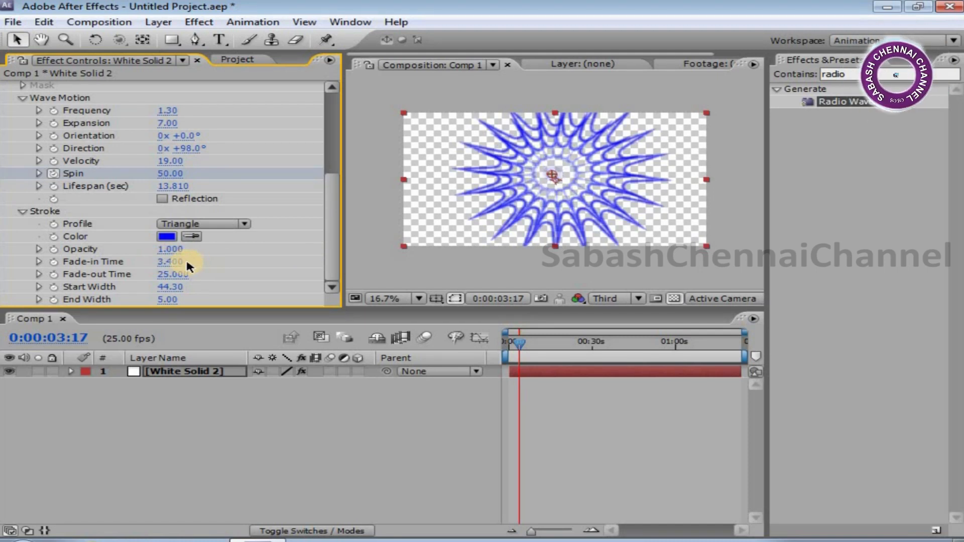
left_click_drag(163, 262, 187, 277)
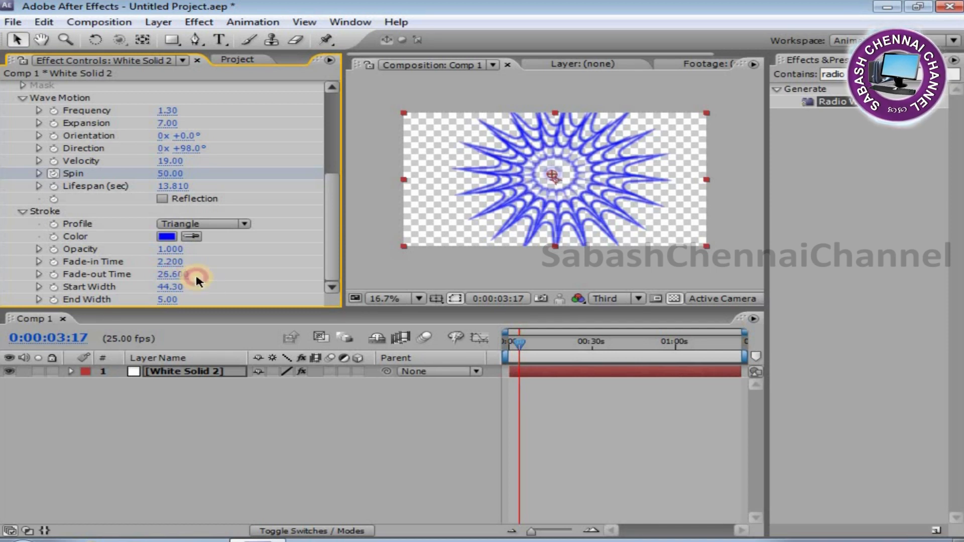
left_click_drag(175, 286, 188, 287)
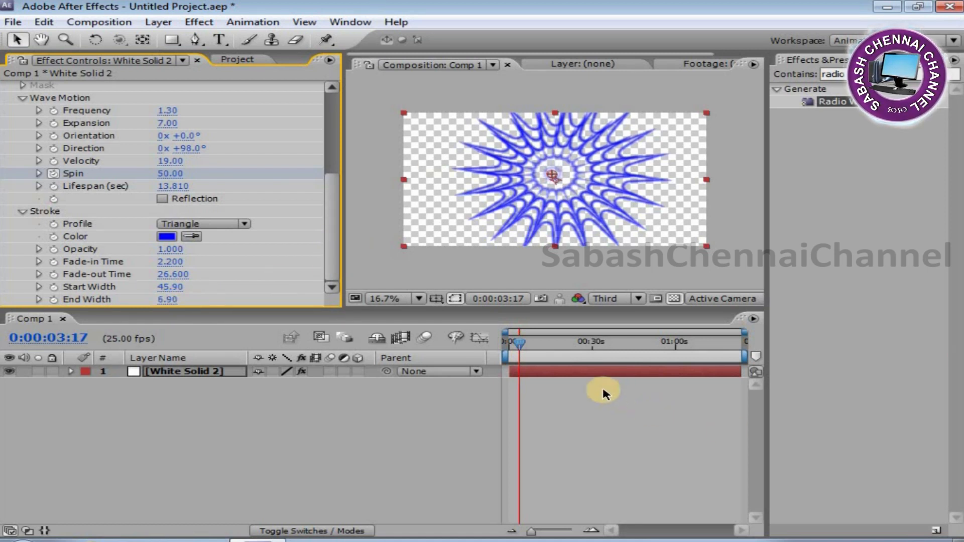
Return to the start of the composition and play a RAM preview of the blue waves
left_click(493, 354)
key("Home")
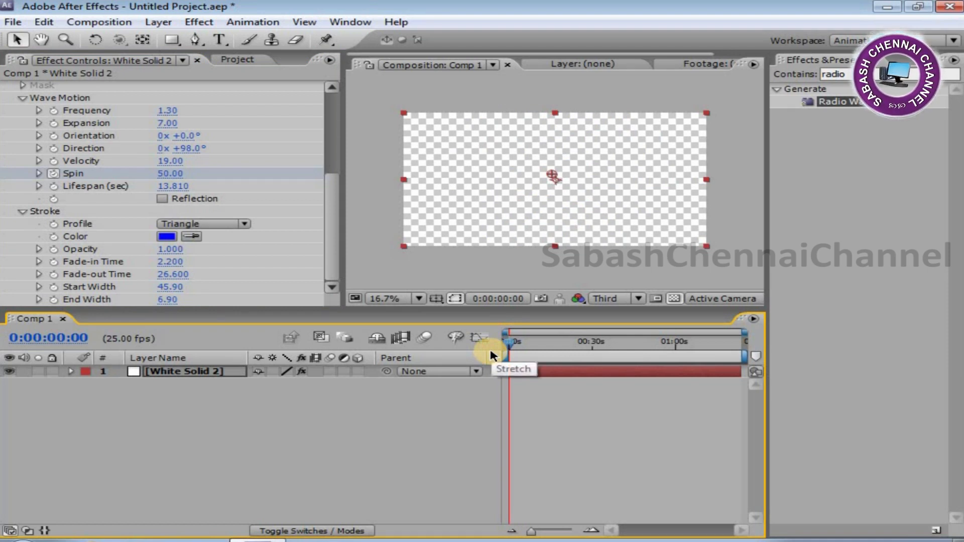
left_click(99, 21)
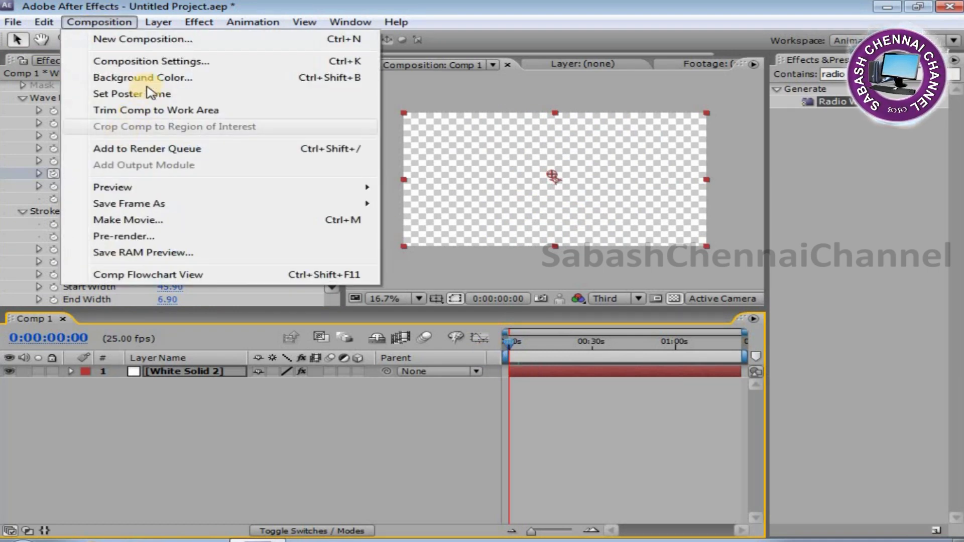
mouse_move(144, 186)
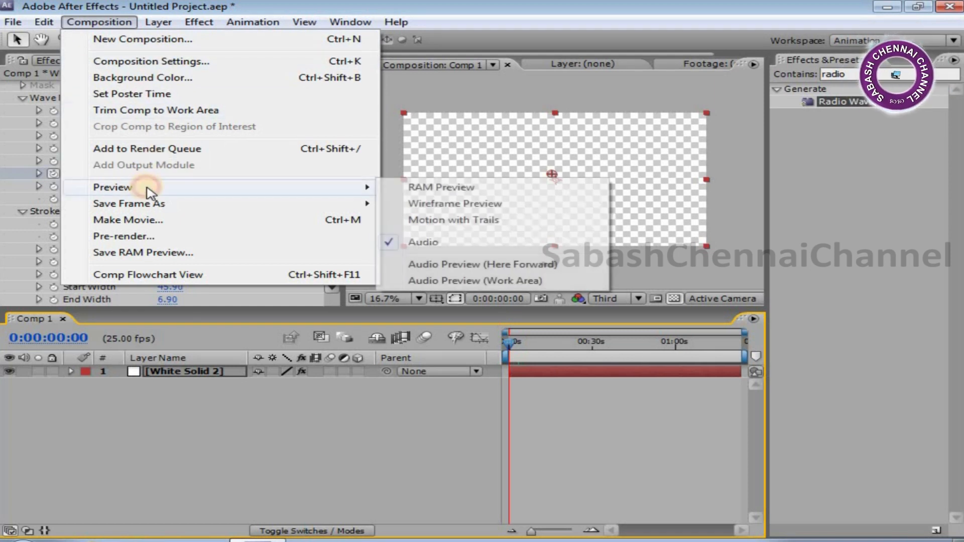
left_click(532, 189)
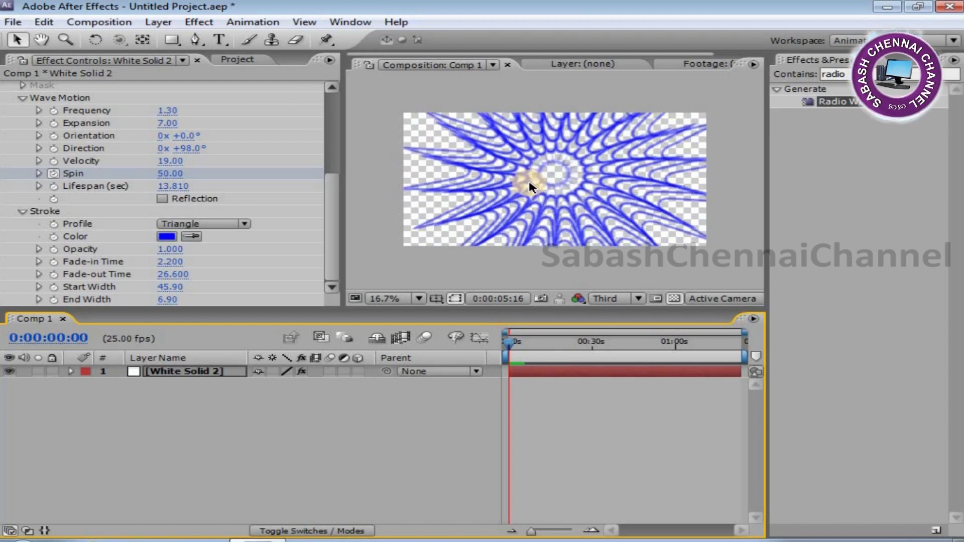
key("space")
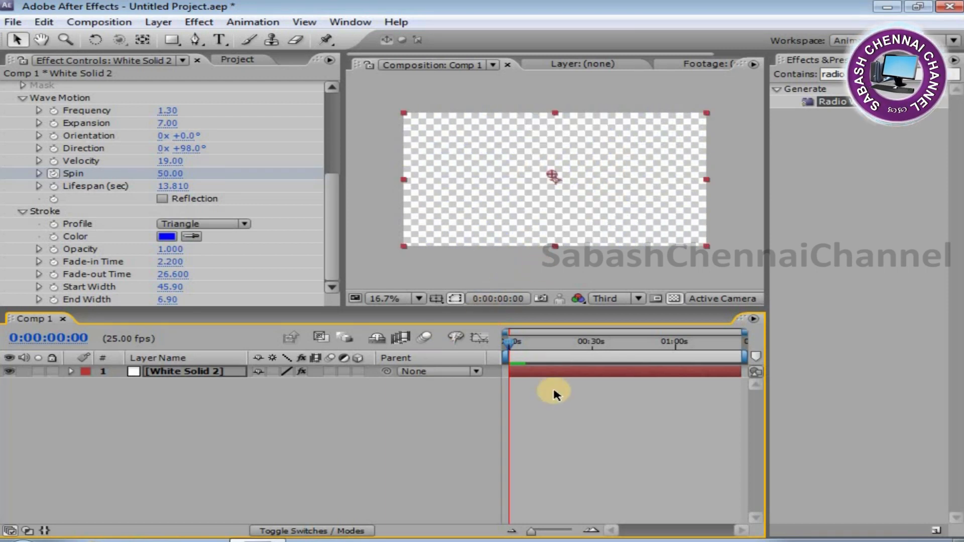
Play the animation in the maximized composition view, stop it, and restore the normal layout
key("grave")
key("space")
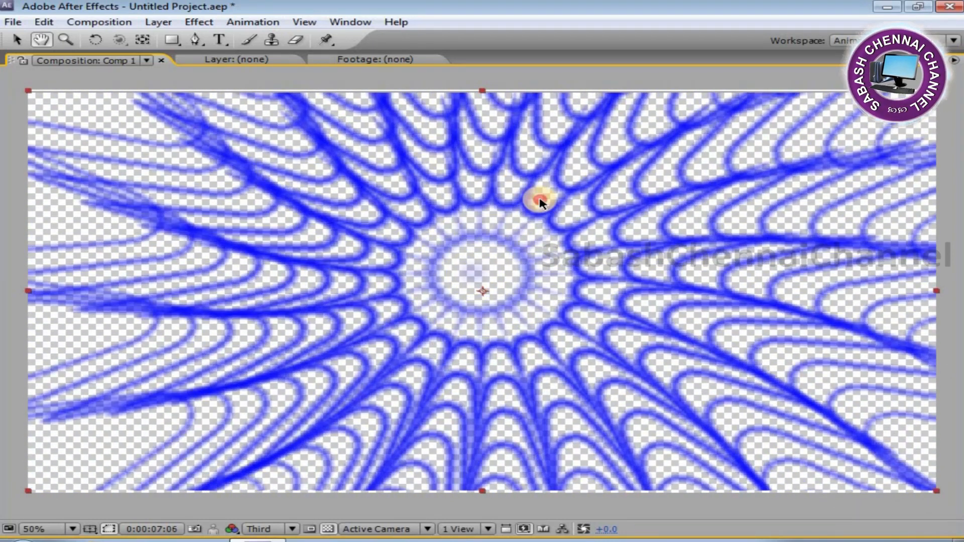
left_click(540, 201)
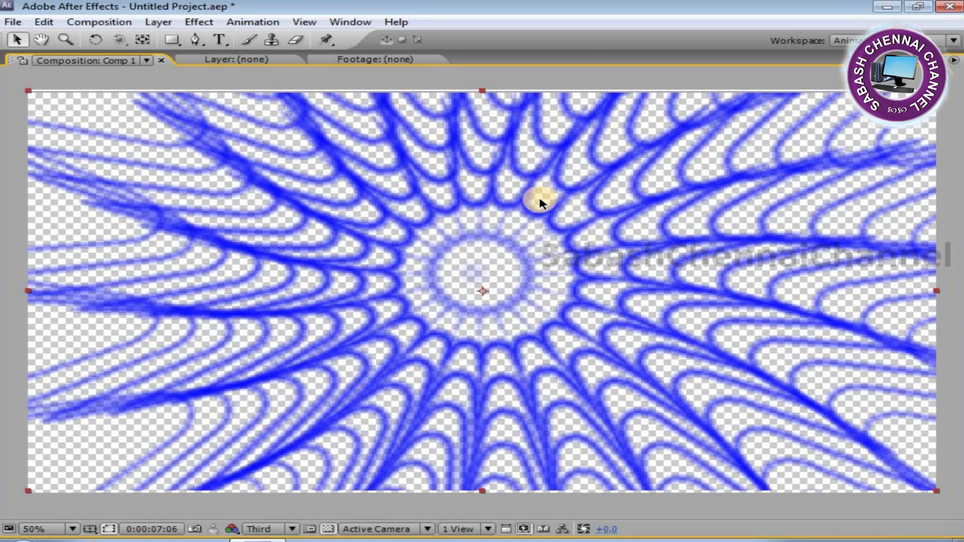
key("grave")
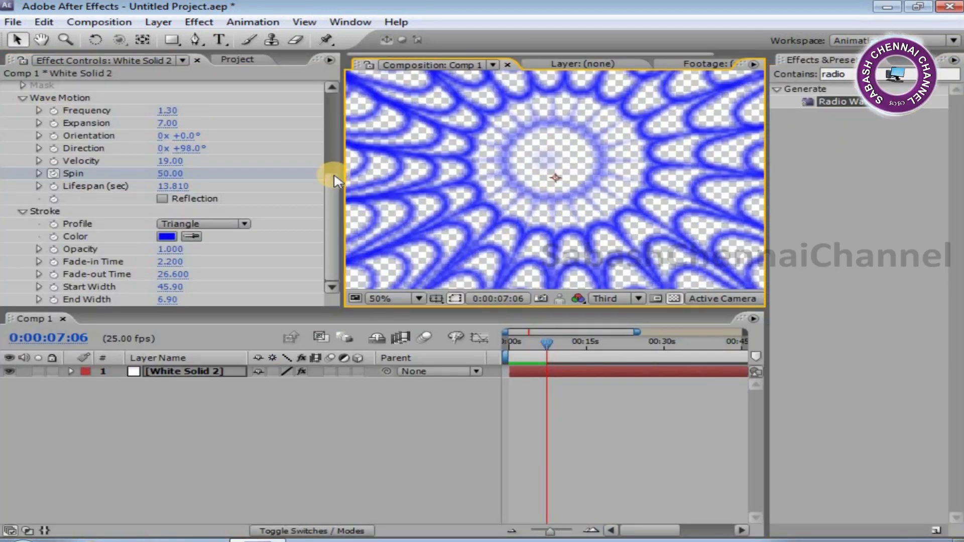
Set the stroke's fade-in and fade-out times to 0.000 and its start width to 47.70
left_click_drag(331, 168, 327, 104)
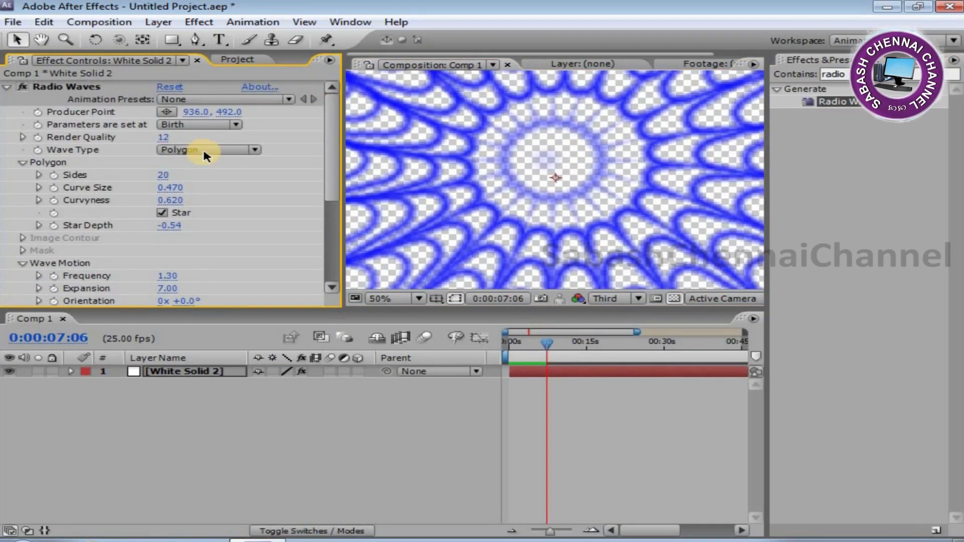
mouse_move(169, 176)
left_mouse_down()
mouse_move(155, 177)
mouse_move(179, 173)
left_mouse_up()
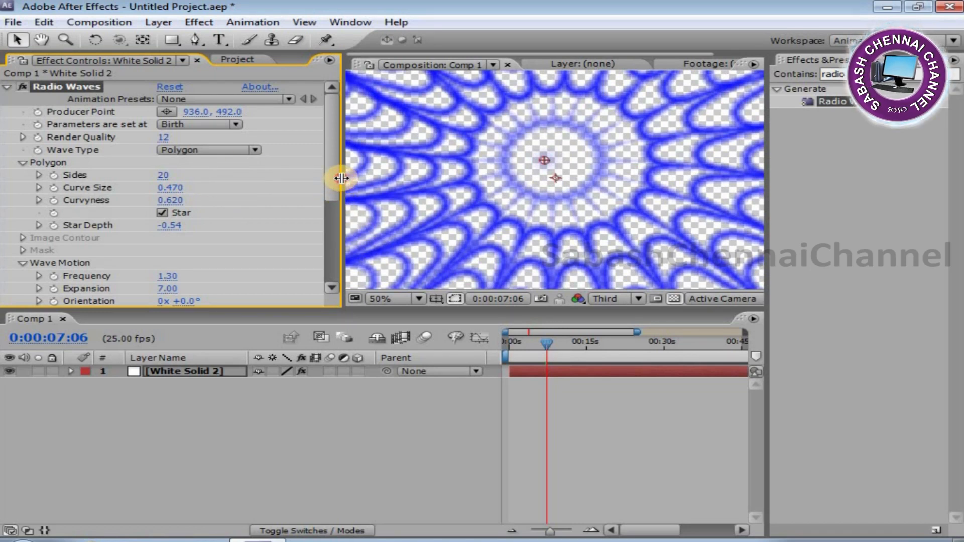
left_click_drag(333, 158, 334, 258)
mouse_move(158, 256)
left_mouse_down()
mouse_move(161, 244)
mouse_move(149, 245)
mouse_move(162, 259)
mouse_move(136, 280)
mouse_move(115, 273)
mouse_move(142, 263)
mouse_move(24, 280)
left_mouse_up()
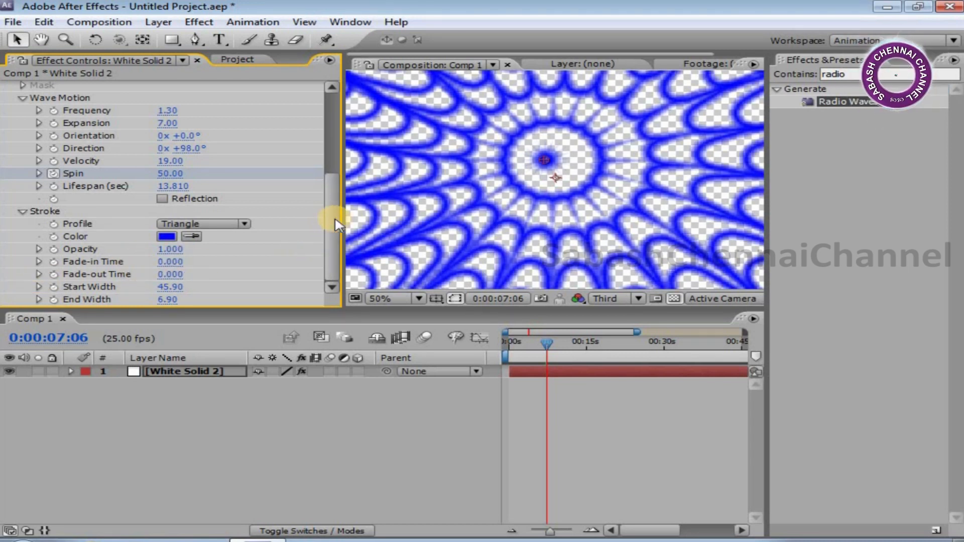
mouse_move(164, 293)
left_mouse_down()
mouse_move(123, 285)
mouse_move(240, 287)
left_mouse_up()
left_click_drag(171, 287, 333, 226)
Try the wave motion's Reflection option, and turn it off again
scroll(321, 229, "up", 3)
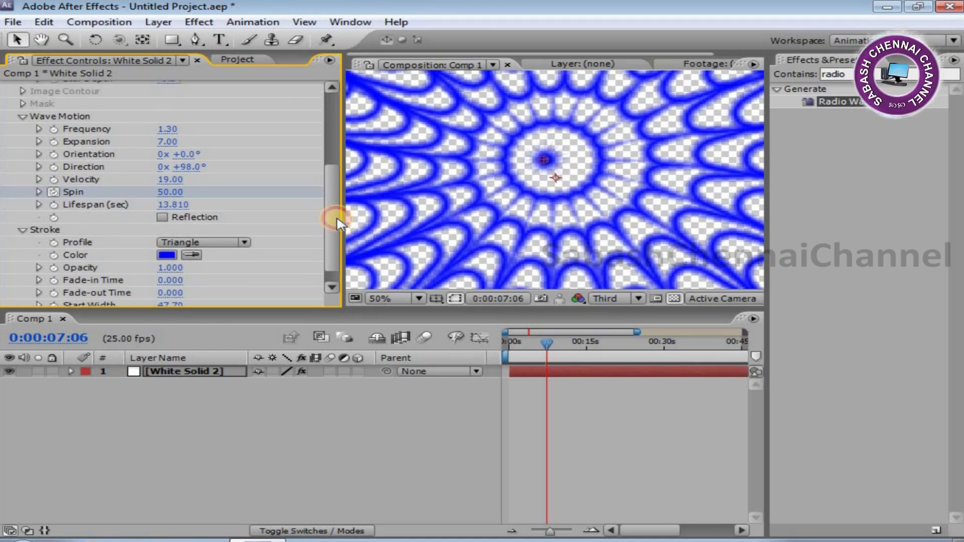
left_click(162, 248)
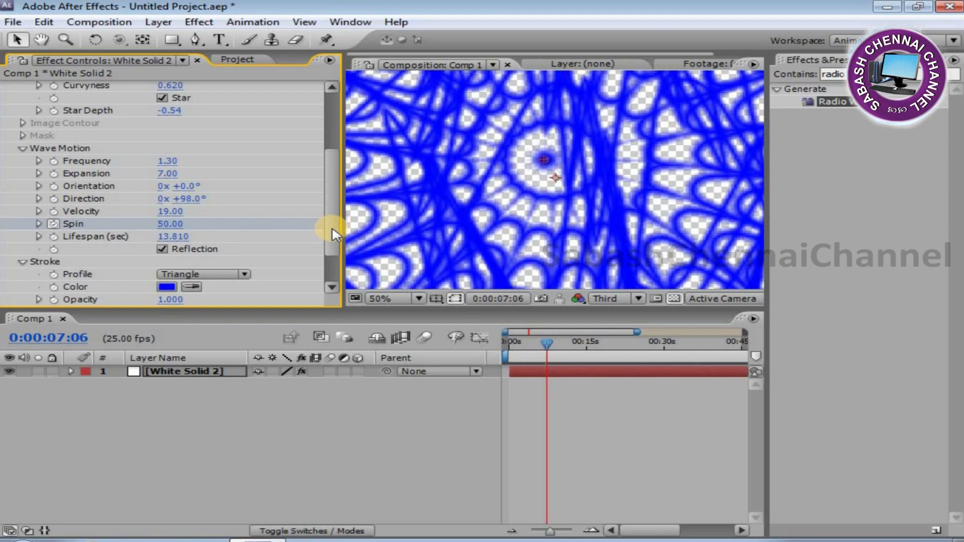
left_click(190, 253)
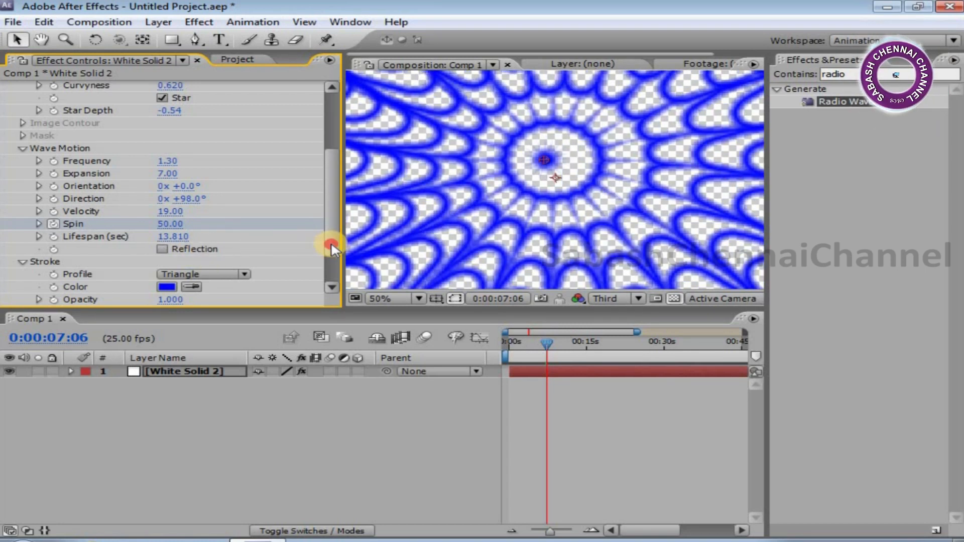
Set the wave motion's spin to 10.00, velocity to 0.00, direction to 66° and expansion to 1.90
scroll(330, 240, "up", 2)
left_click_drag(162, 251, 124, 251)
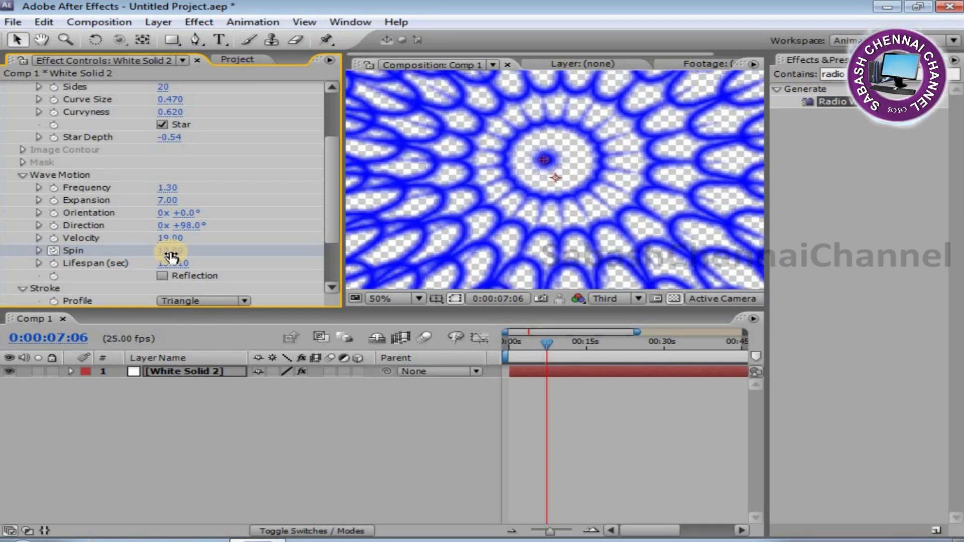
mouse_move(170, 243)
left_mouse_down()
mouse_move(144, 240)
mouse_move(165, 245)
mouse_move(179, 224)
mouse_move(165, 225)
left_mouse_up()
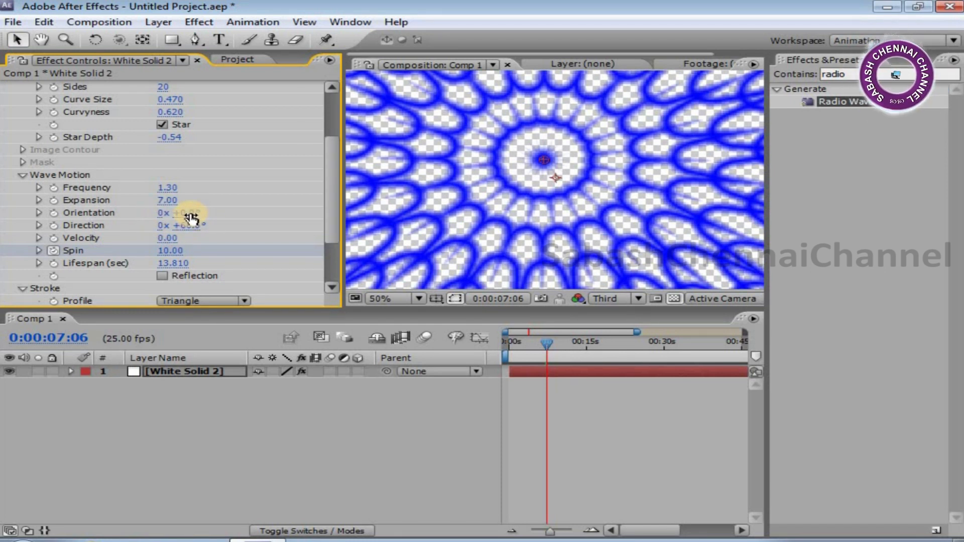
left_click_drag(161, 200, 105, 210)
left_click_drag(168, 203, 186, 196)
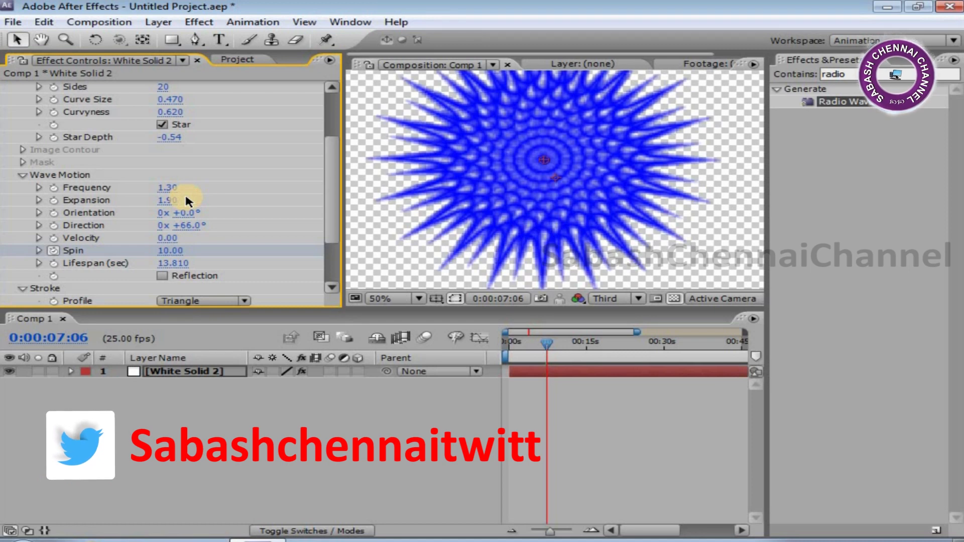
left_click_drag(188, 230, 163, 251)
Set the polygon's curve size to 0.280 and curvyness to 0.440
left_click_drag(331, 228, 331, 173)
left_click_drag(177, 188, 160, 206)
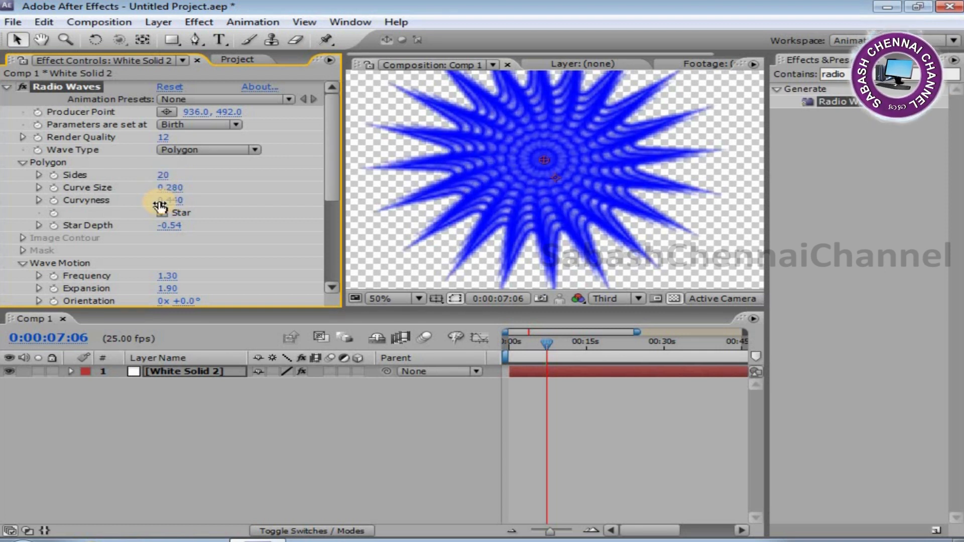
Play the reshaped starburst from the start of the timeline in the maximized composition view
left_click(508, 342)
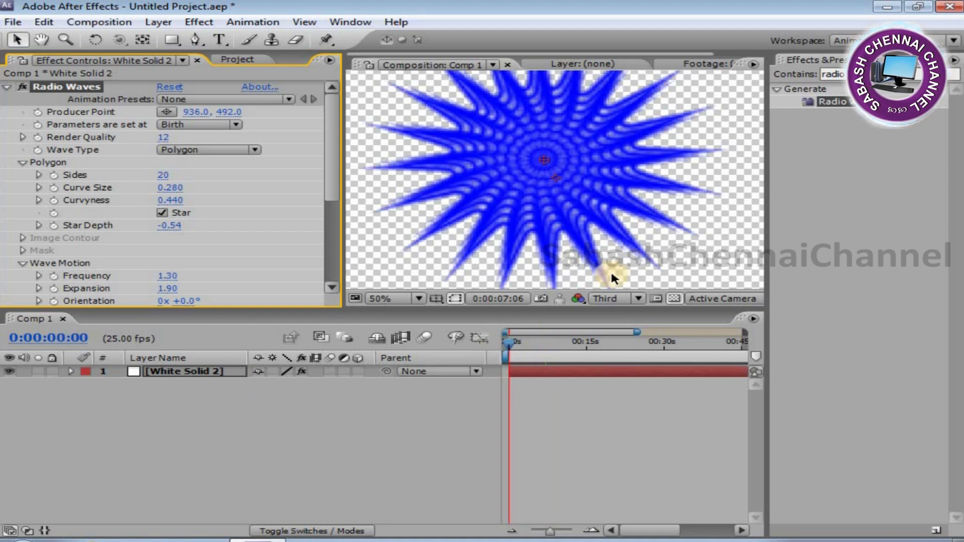
left_click(667, 245)
key("grave")
key("h")
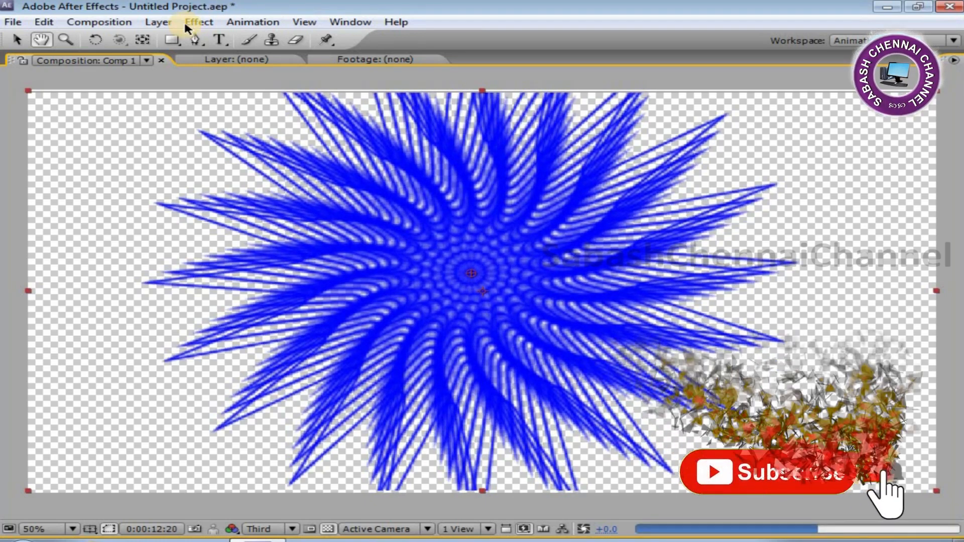
Run a RAM preview of the finished starburst animation
left_click(94, 22)
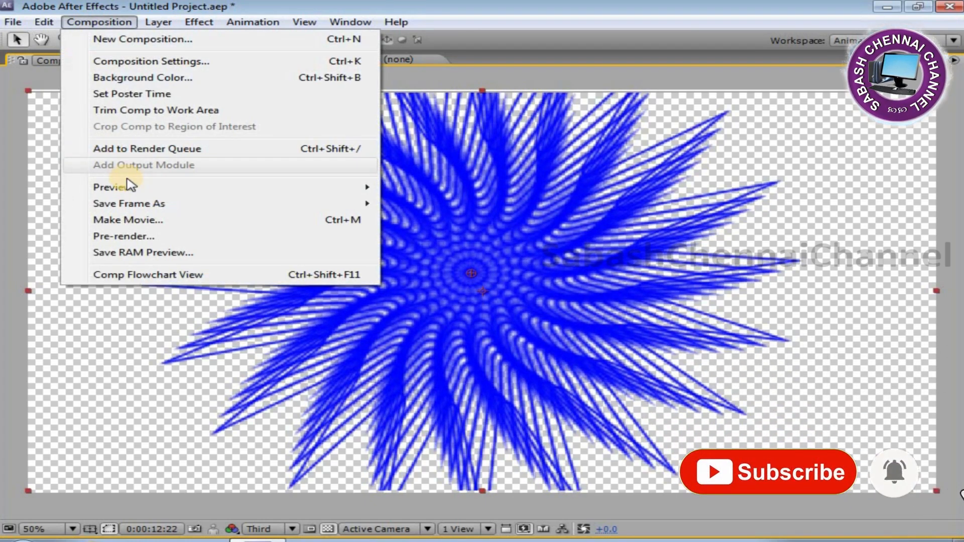
mouse_move(127, 187)
left_click(449, 187)
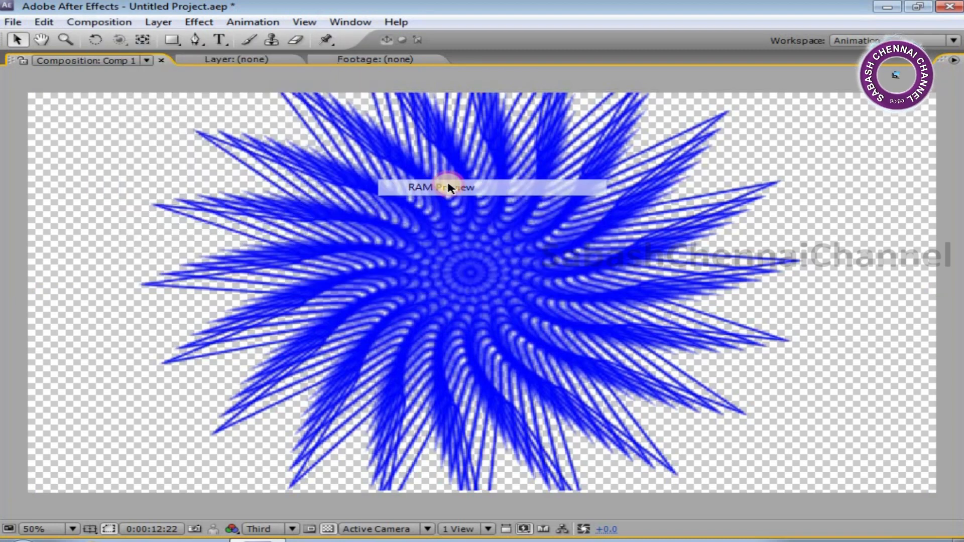